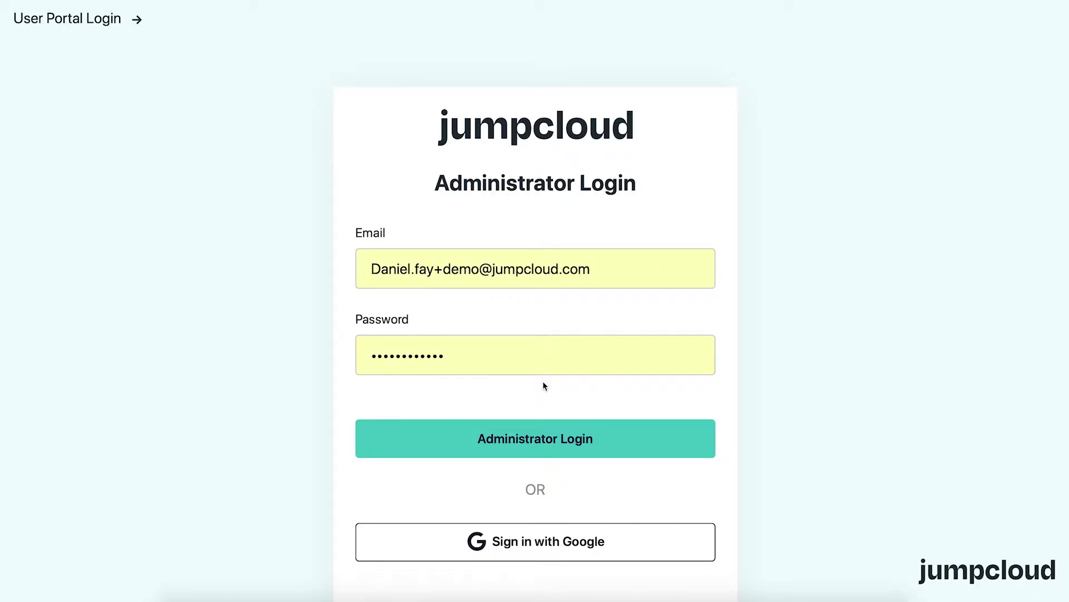
- Sign in as administrator and go to the Devices page under Device Management
click(537, 437)
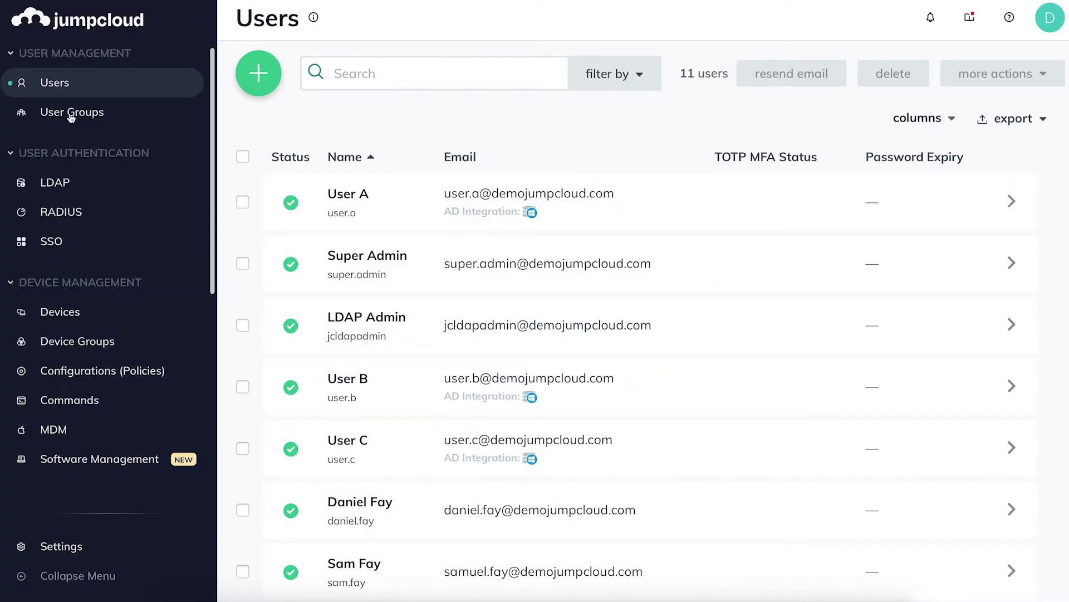
click(68, 315)
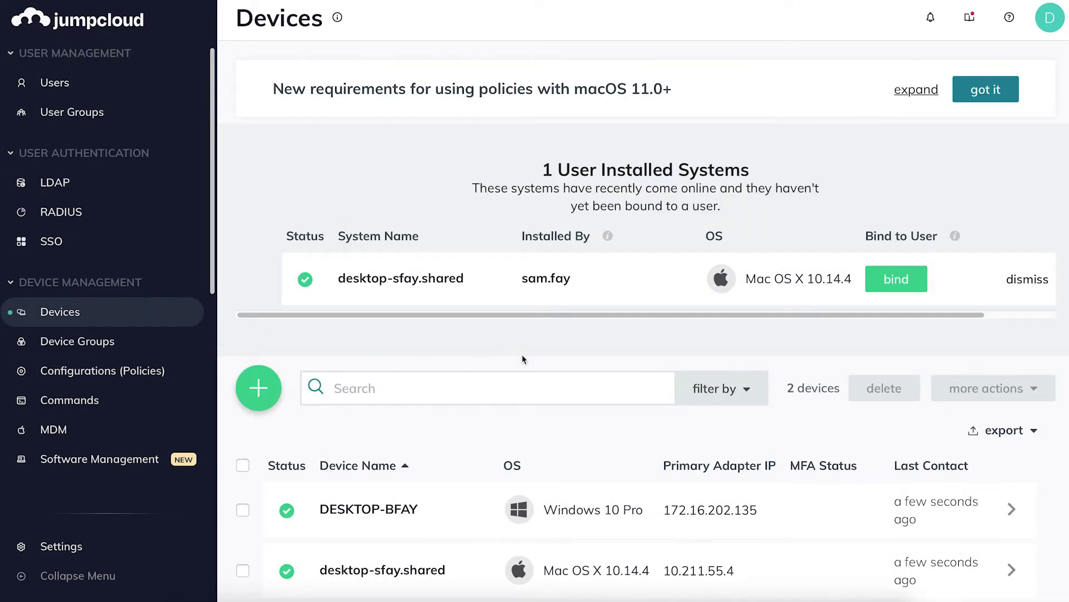
scroll(552, 392, down, 1)
scroll(588, 434, down, 1)
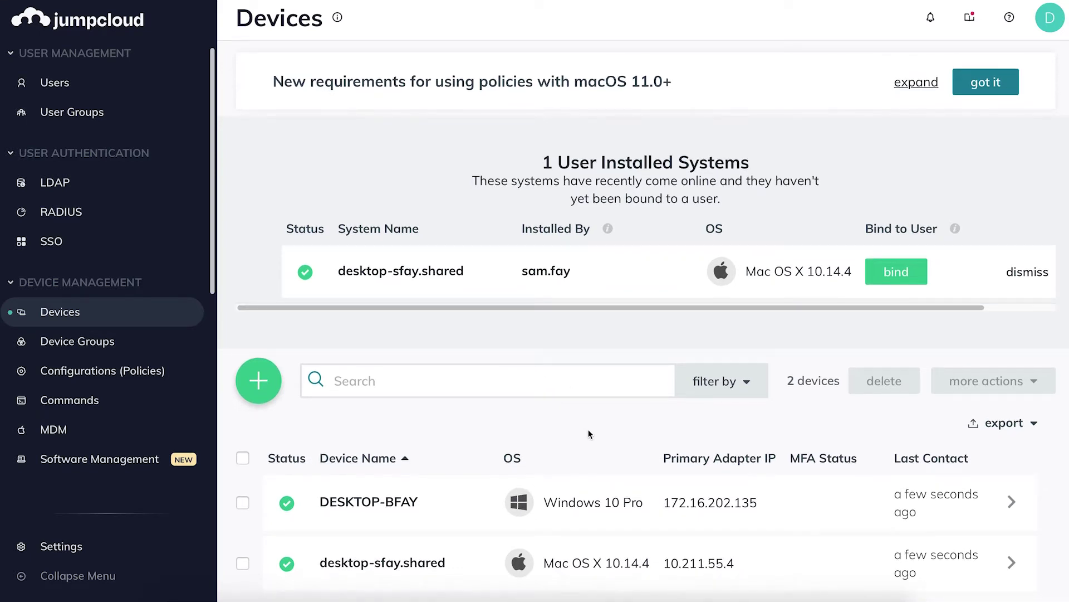
scroll(589, 433, down, 2)
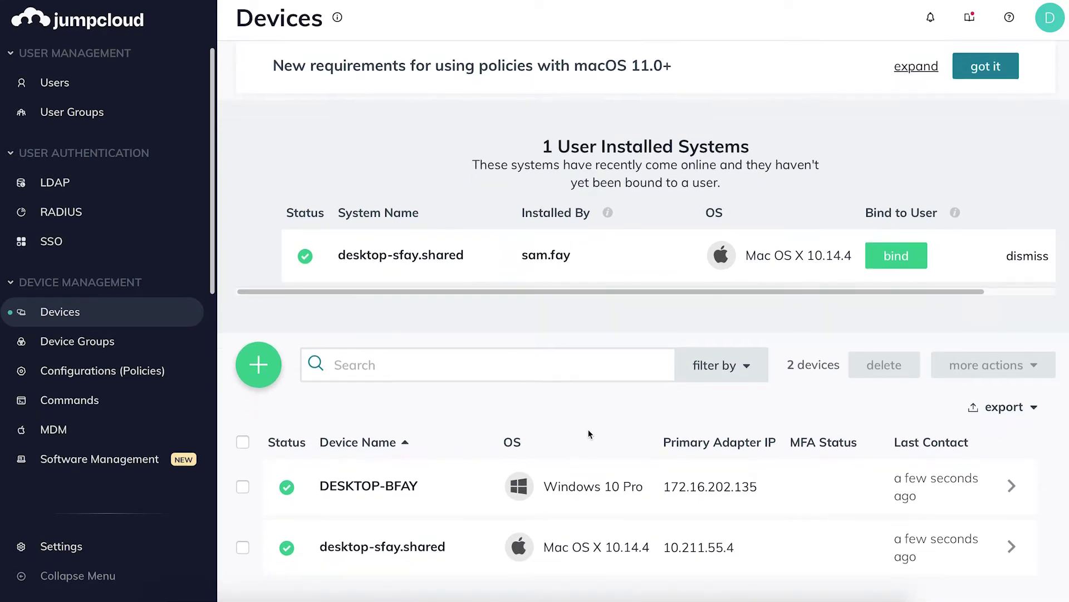
- Download the Mac agent installer from the new-device Mac instructions and copy the connect key
click(263, 363)
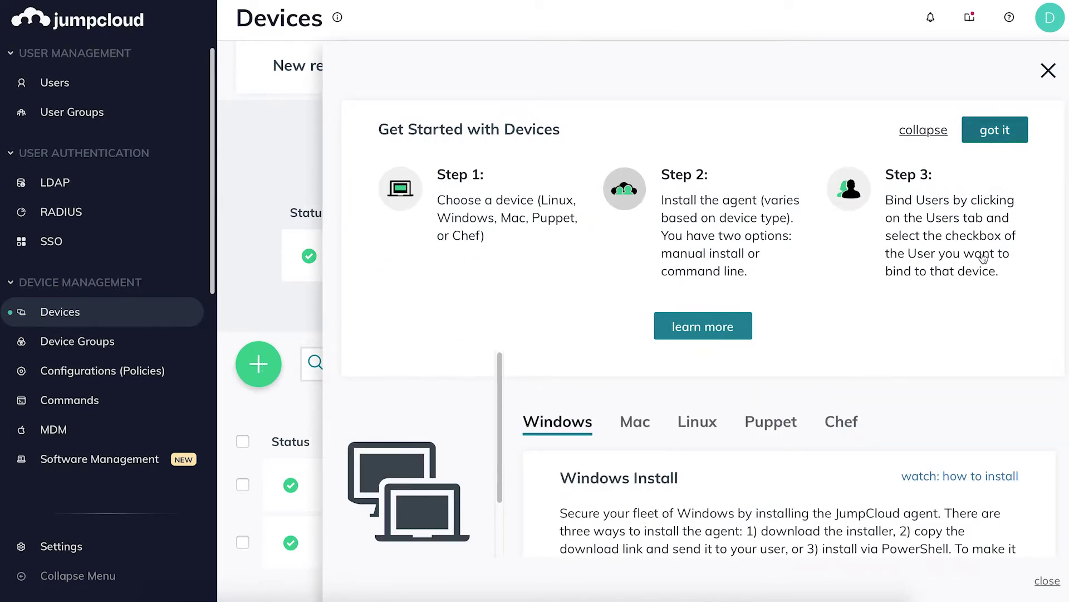
scroll(988, 254, down, 4)
click(633, 111)
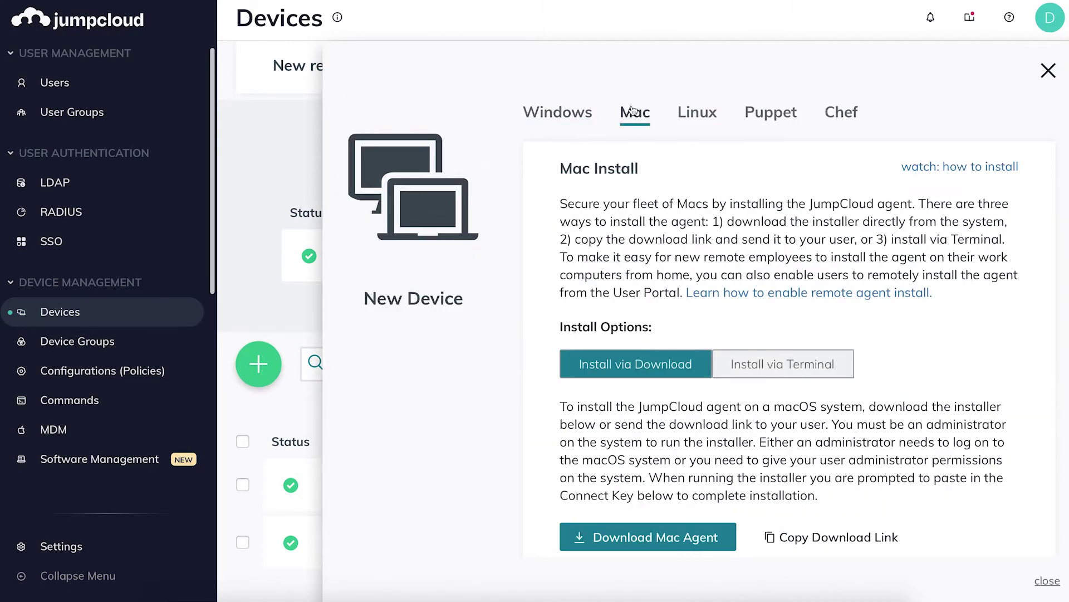
scroll(762, 212, down, 1)
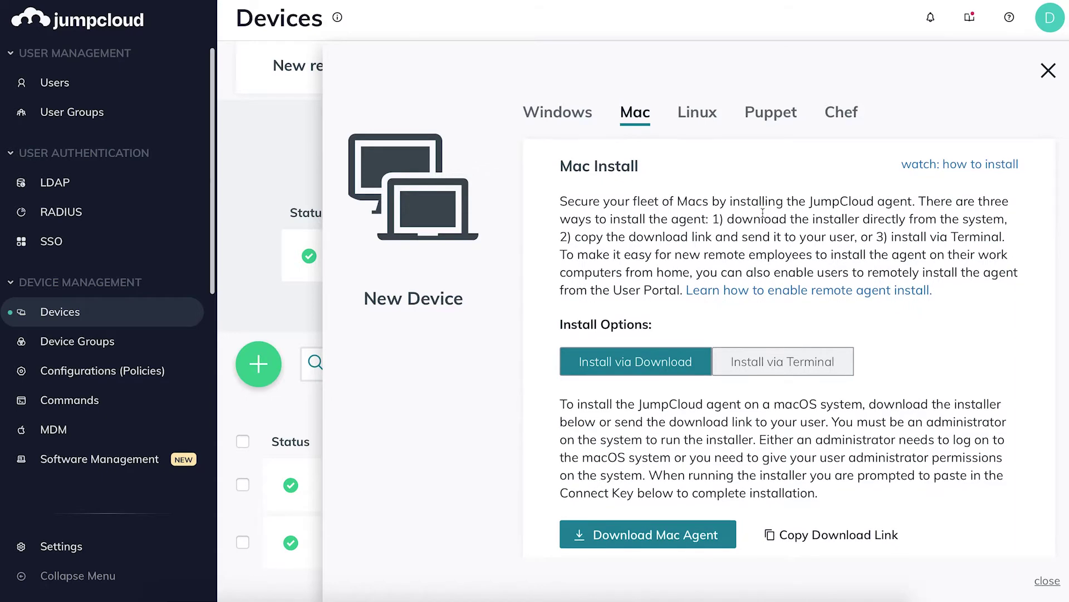
scroll(928, 337, down, 1)
scroll(928, 337, down, 1)
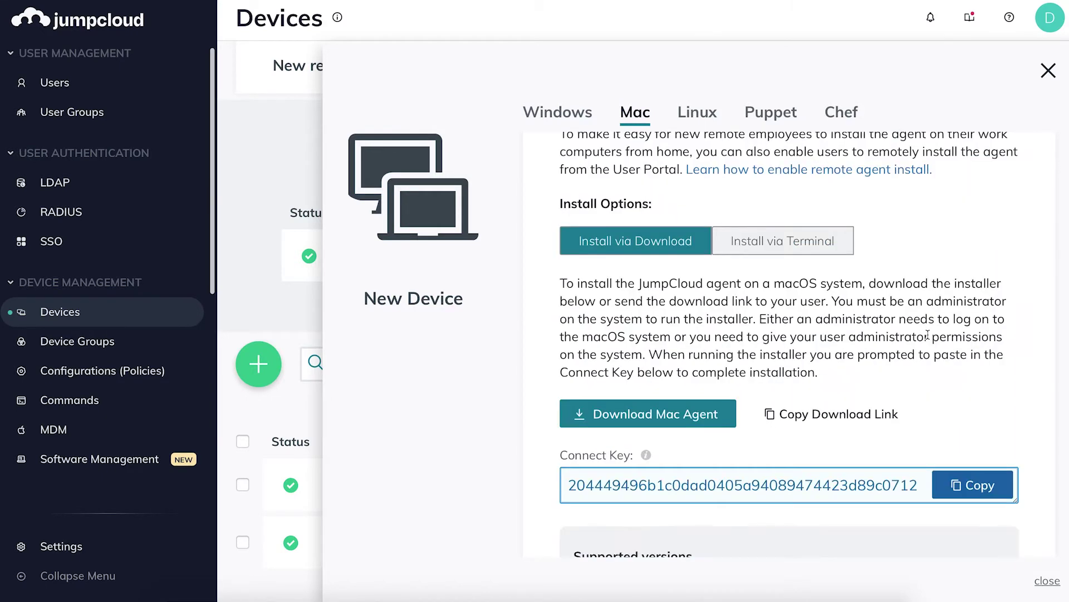
click(674, 410)
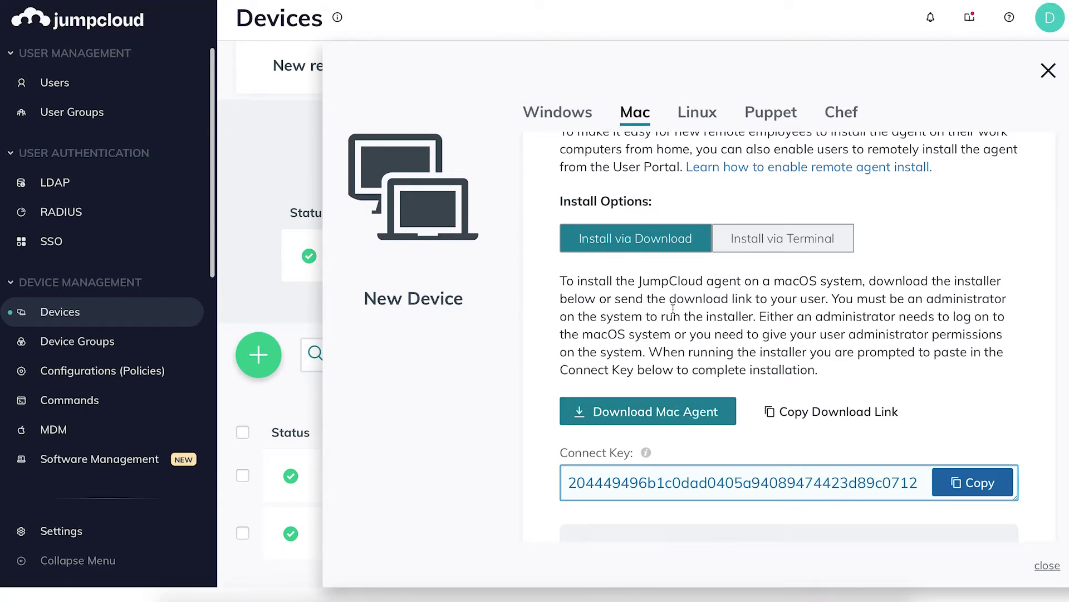
click(957, 482)
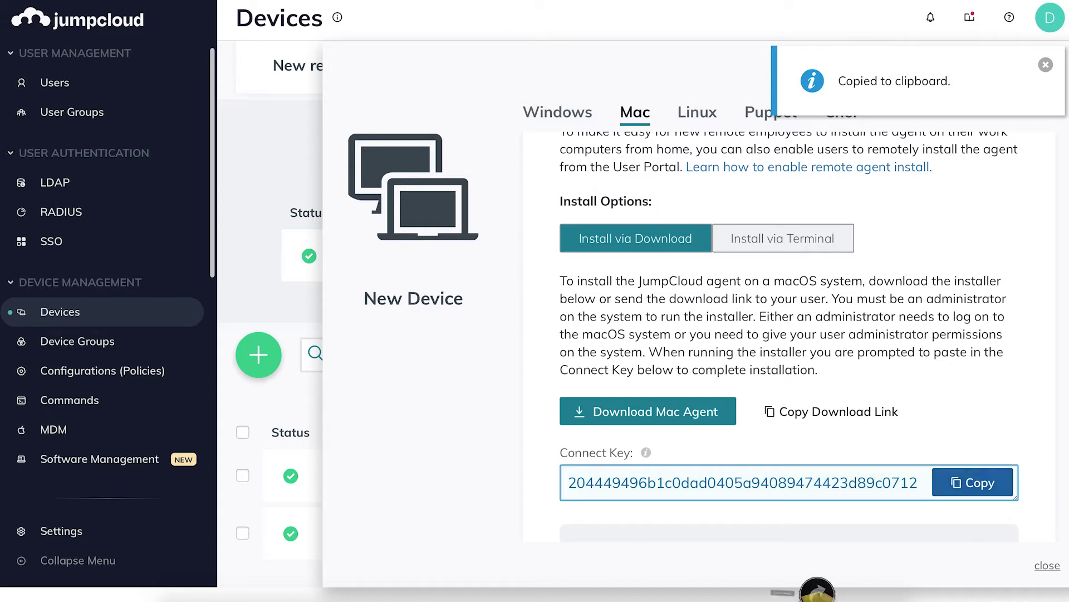
click(815, 595)
- Run jumpcloud-agent.pkg, agree to the license and authorise an all-users install with the admin password
click(815, 576)
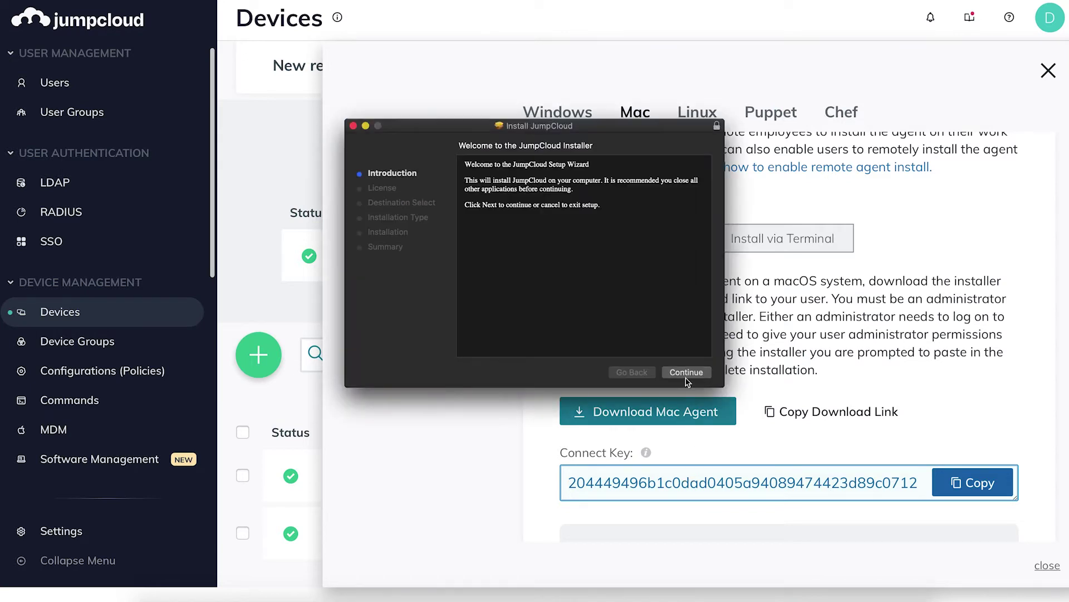
click(687, 373)
click(686, 373)
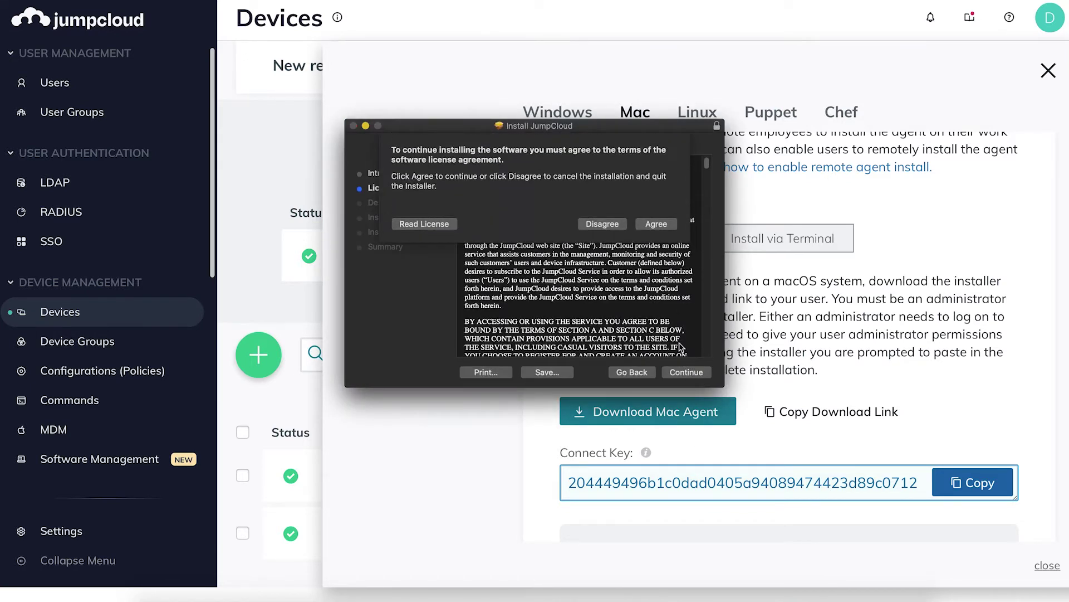
click(662, 224)
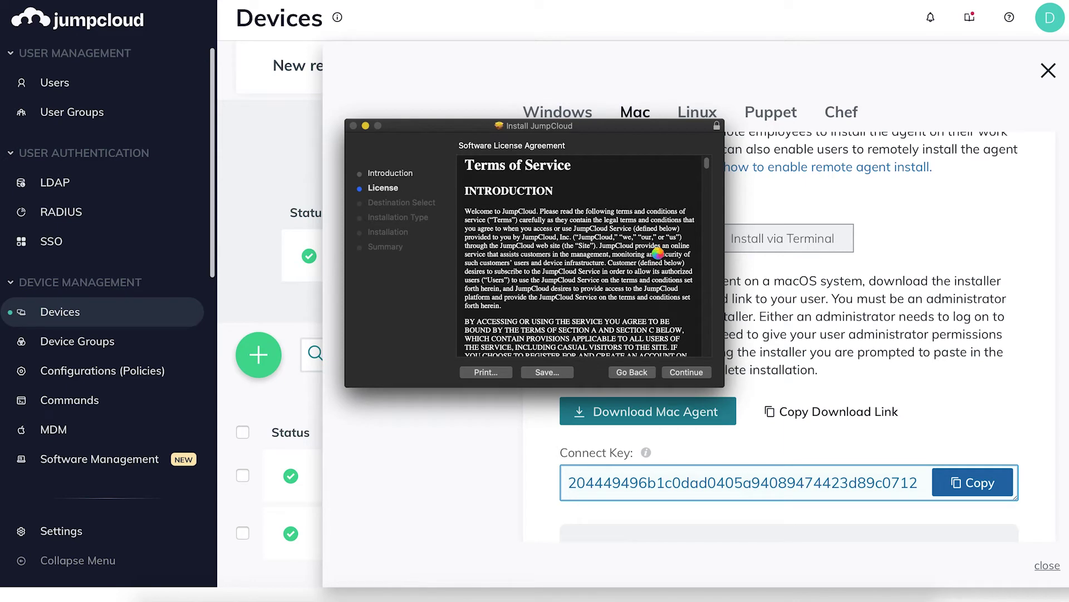
click(688, 372)
click(690, 372)
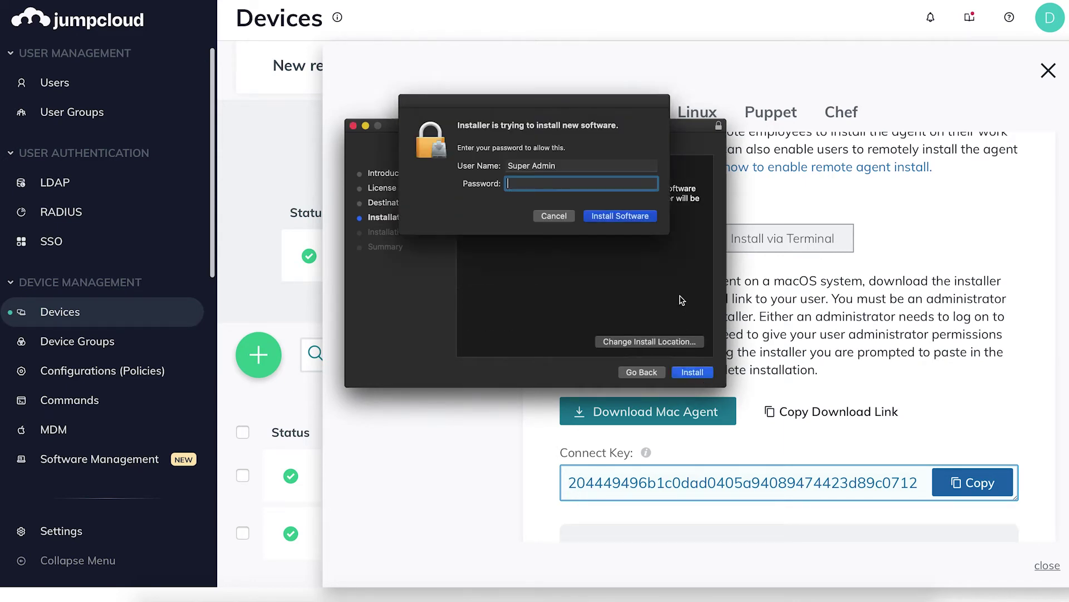
text(••••••••••)
text(••••)
key(Return)
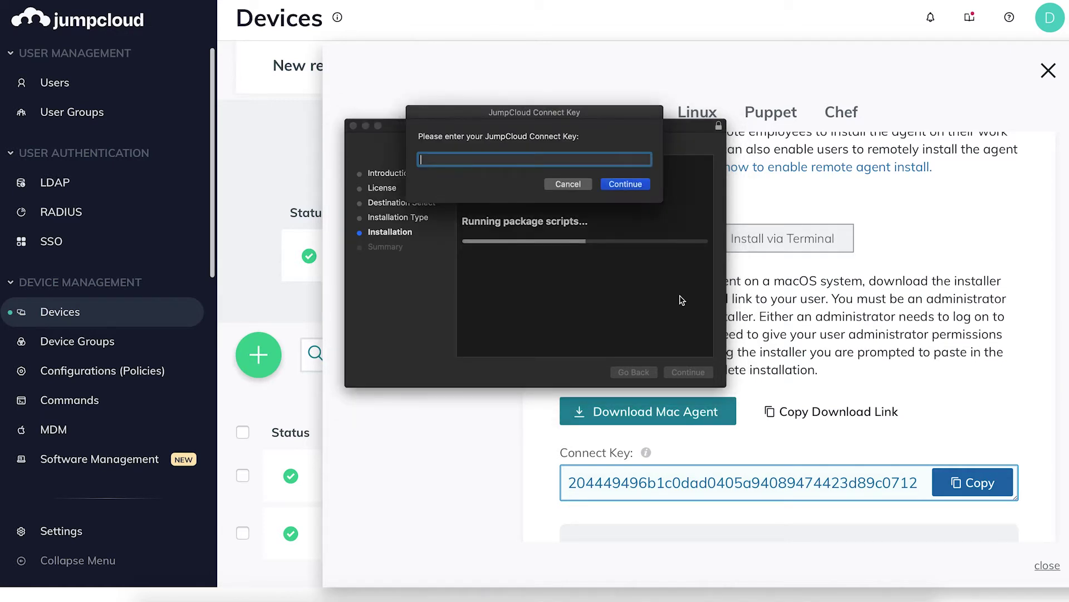
- Paste the connect key, give the FileVault password, finish installing and trash the package
key(super+v)
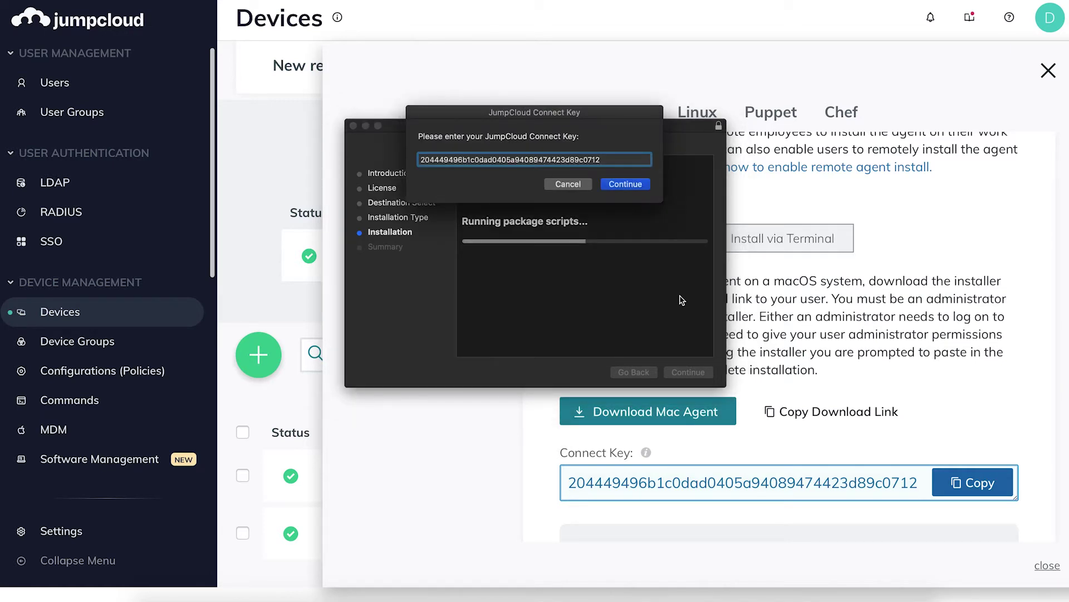
key(Return)
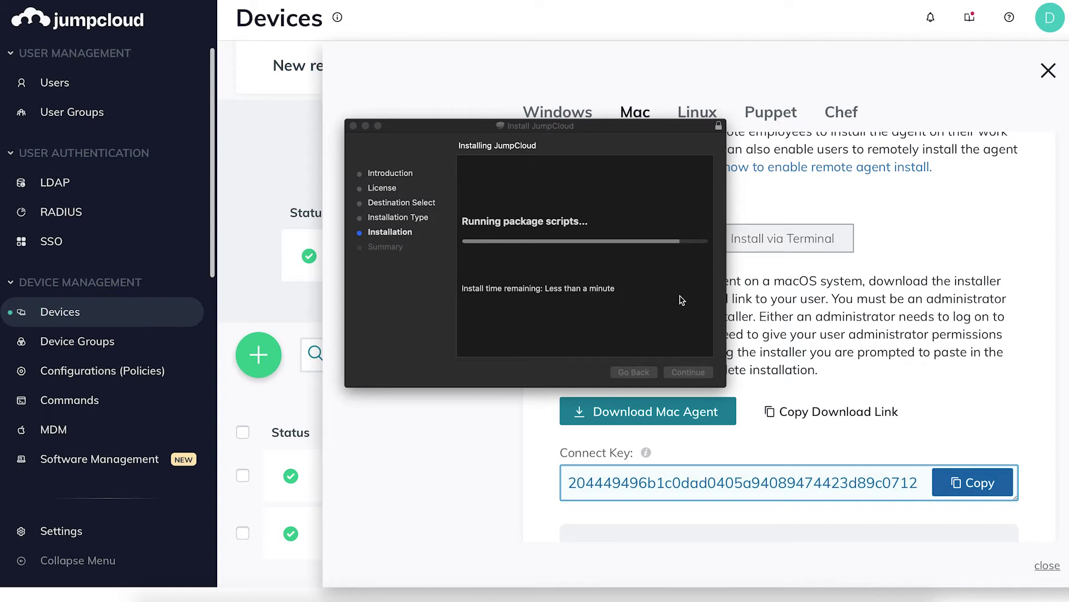
text(•••••••••••••)
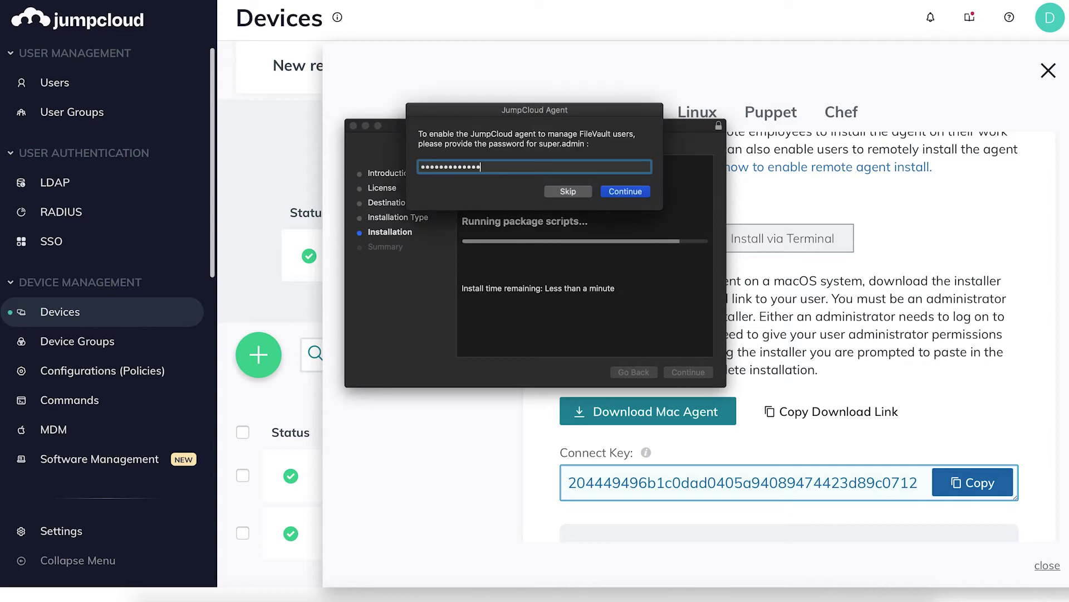
key(Return)
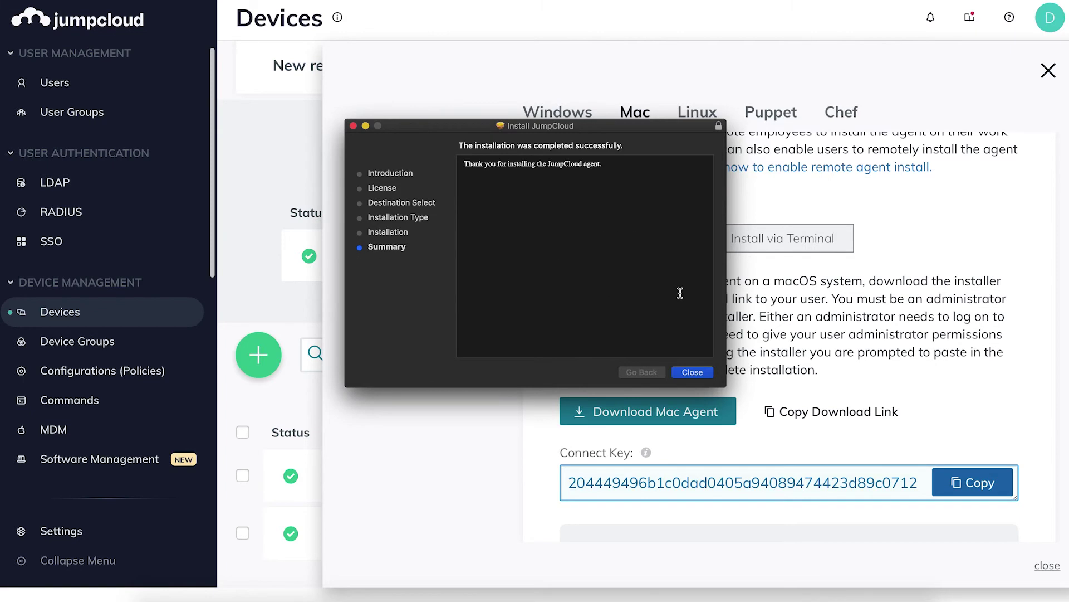
click(693, 371)
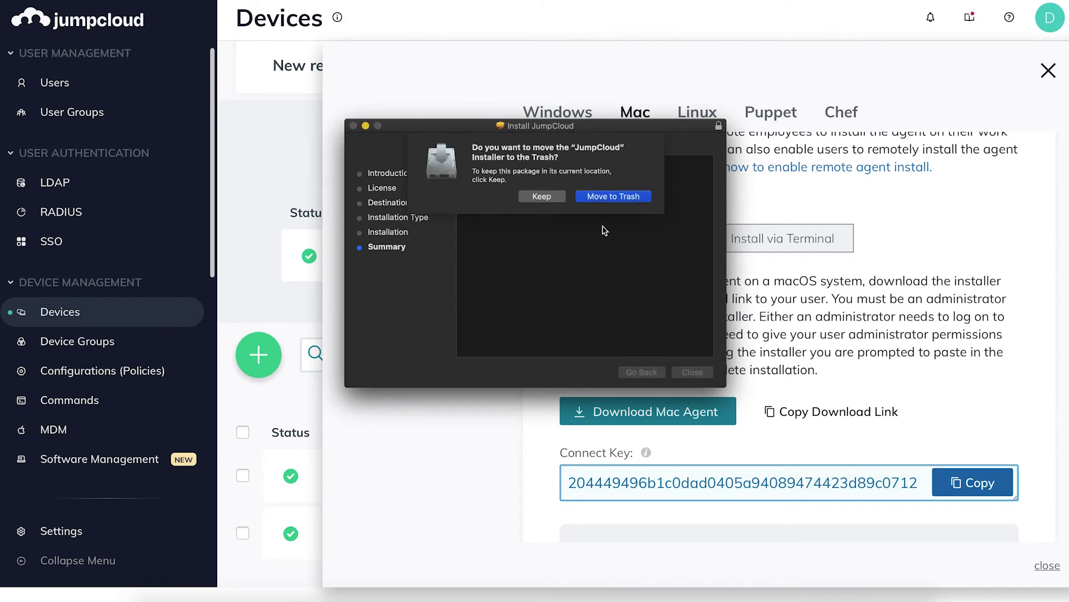
click(613, 196)
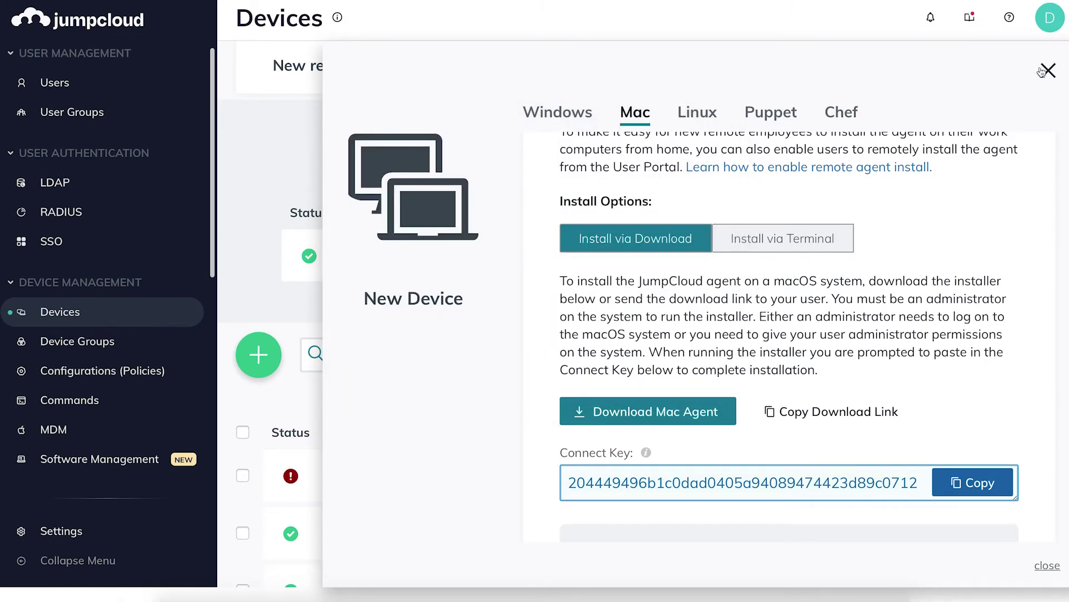
click(1048, 70)
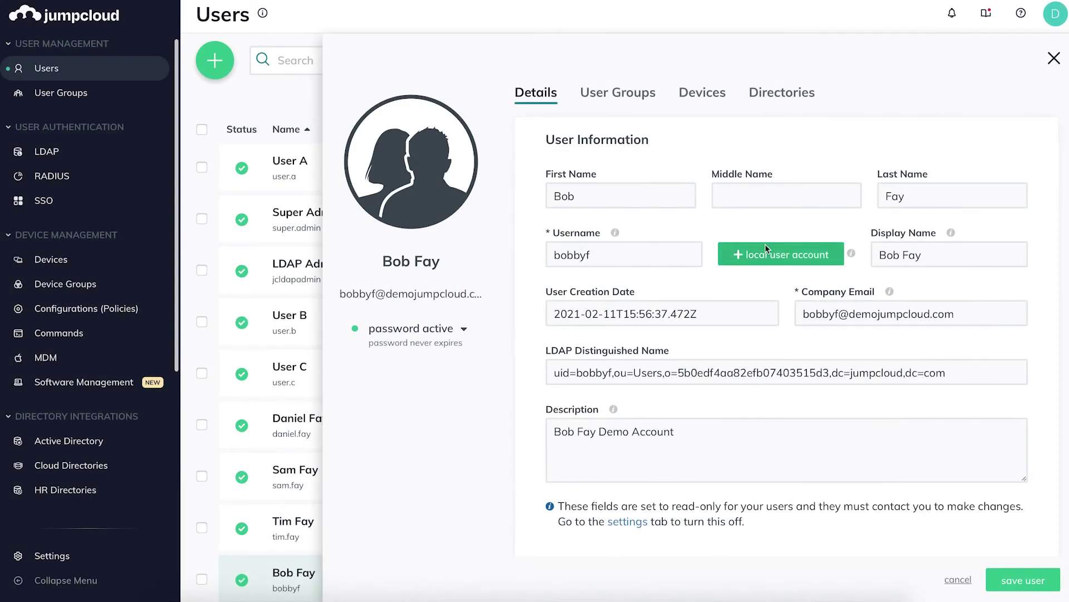
click(767, 251)
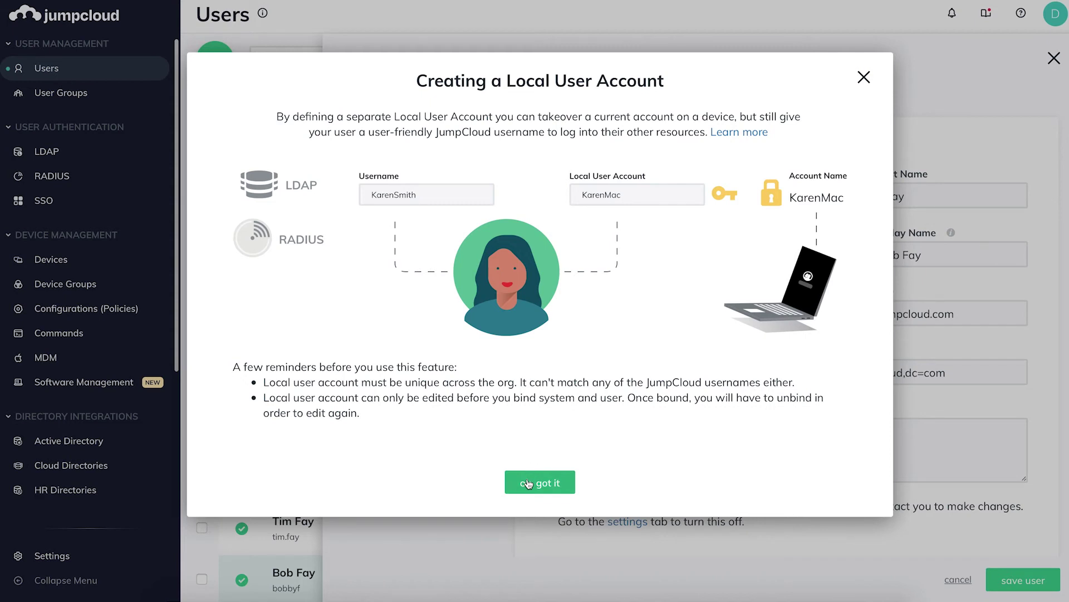
click(528, 483)
click(773, 251)
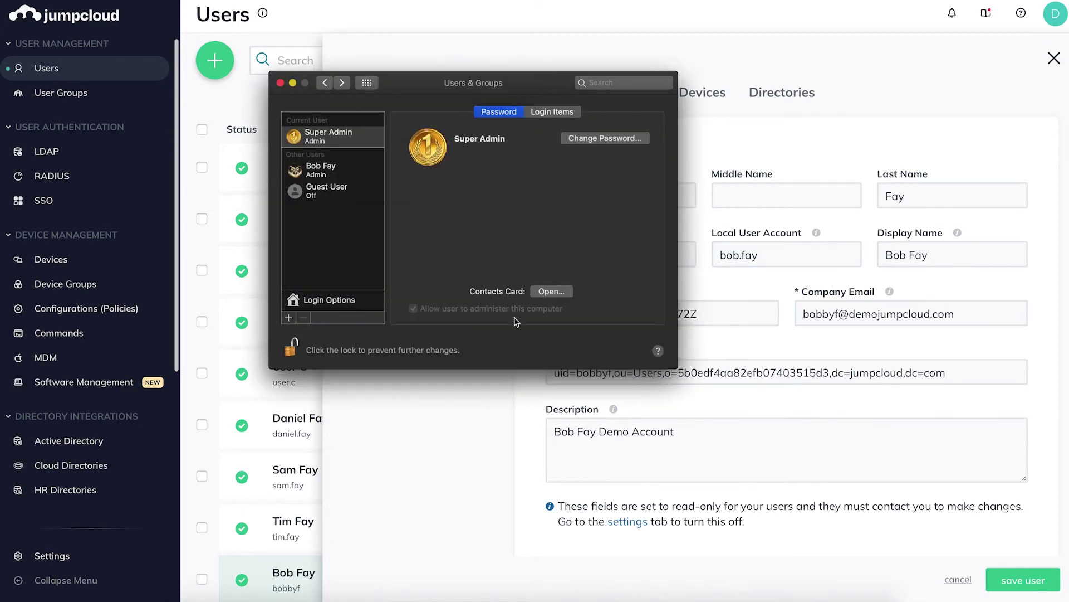
right_click(330, 172)
click(366, 174)
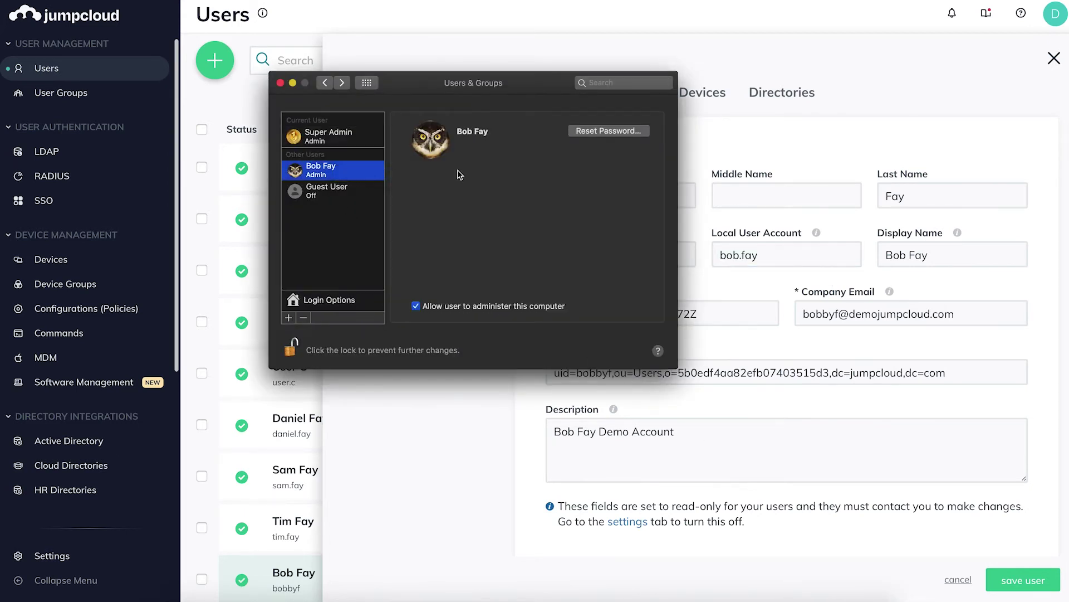
double_click(400, 217)
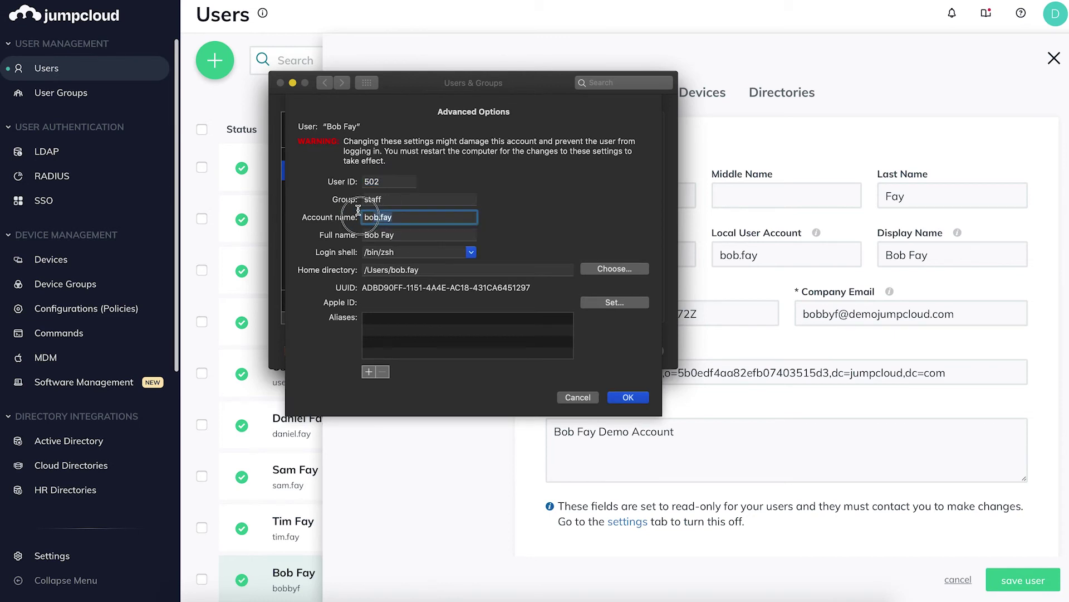
click(704, 252)
double_click(707, 252)
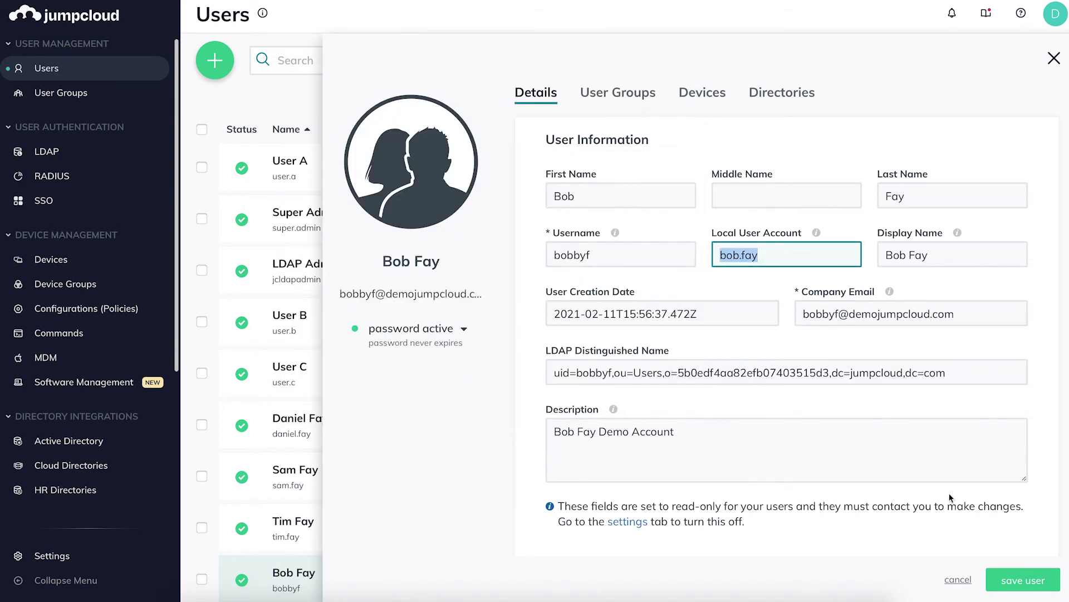
click(1007, 577)
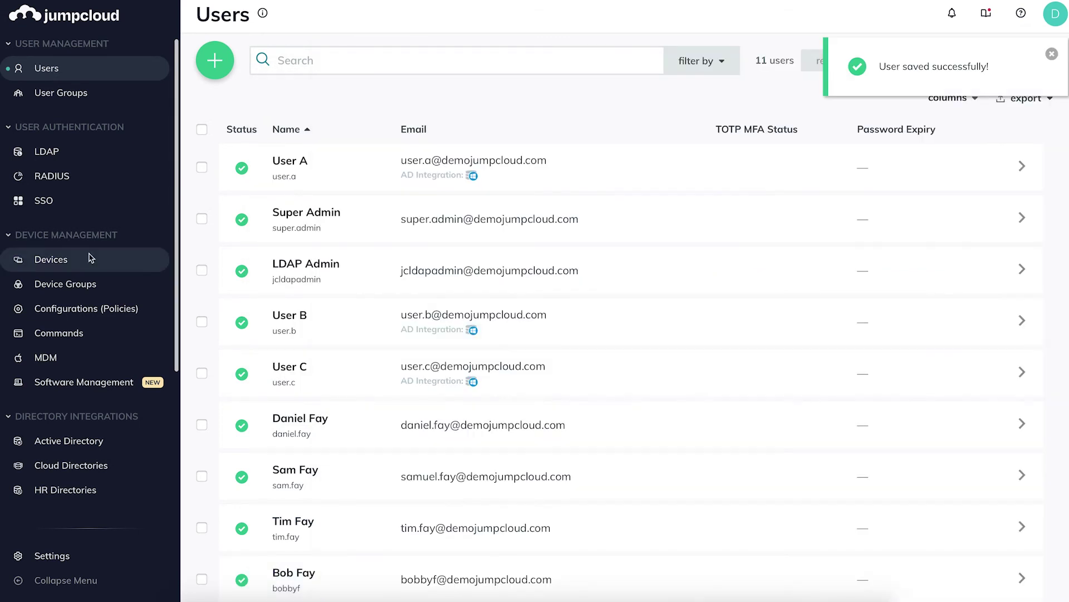
click(90, 258)
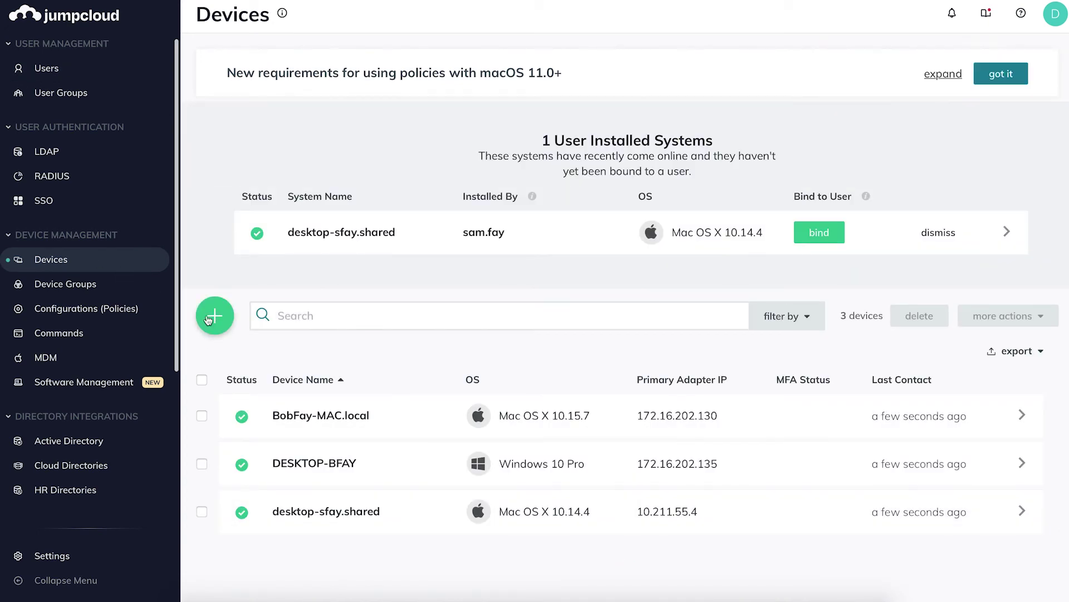
click(365, 425)
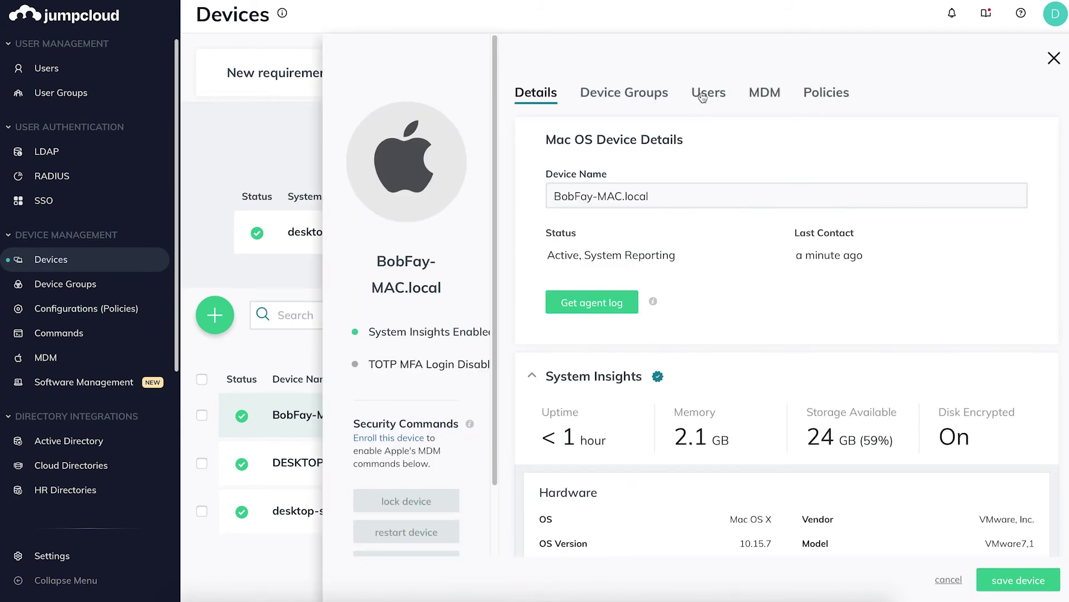
click(703, 98)
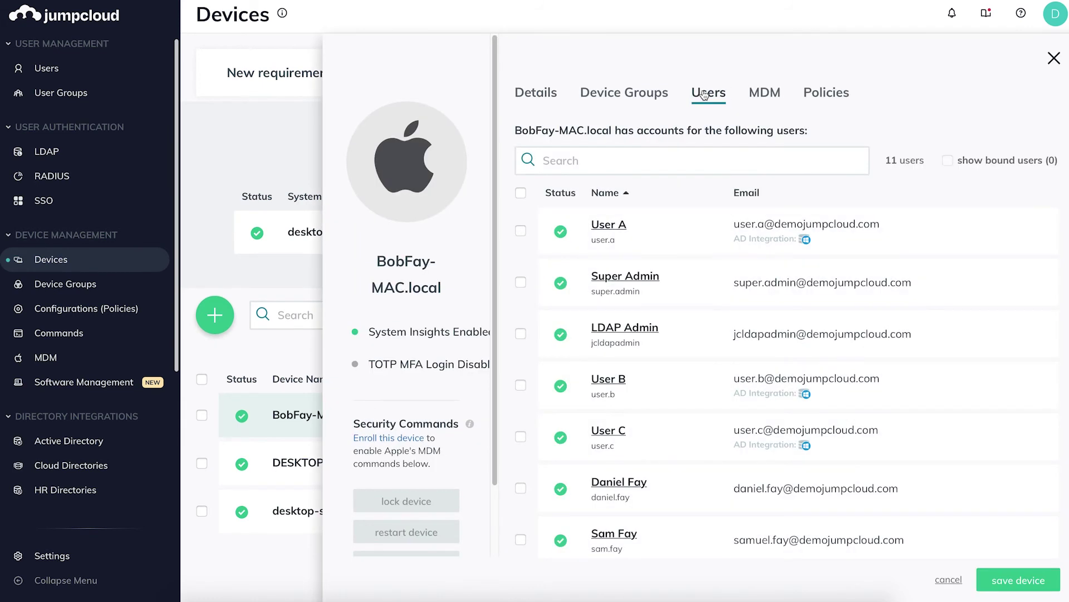
click(616, 159)
text(B)
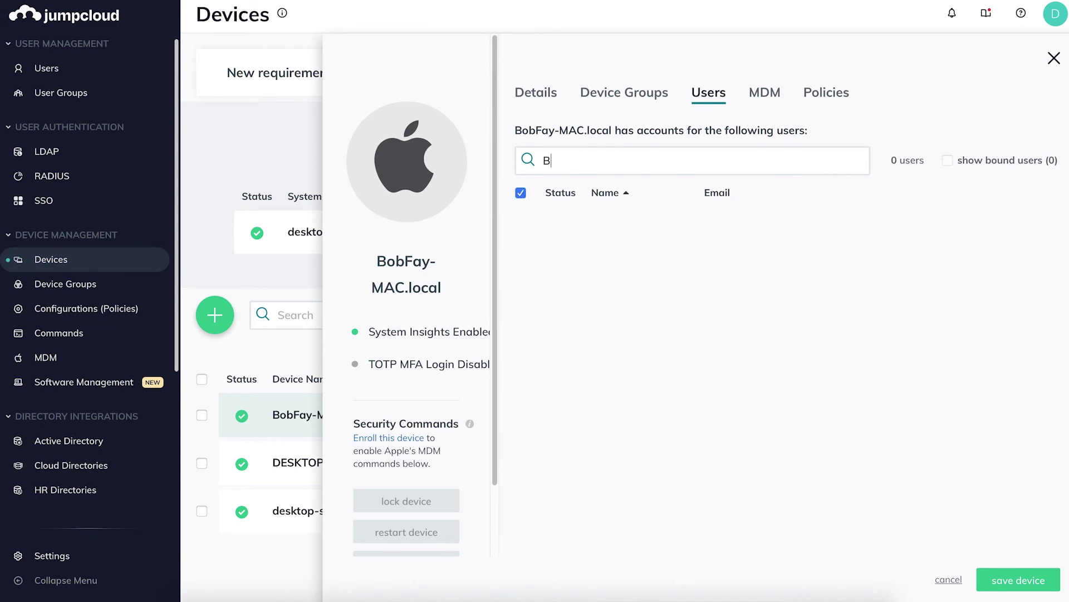
text(ob)
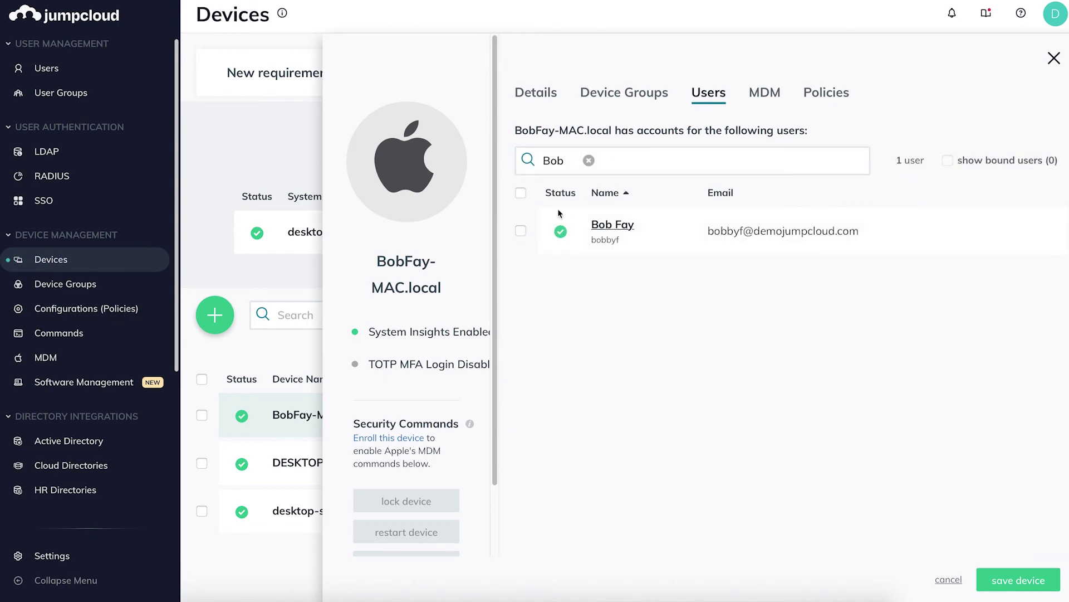
click(521, 231)
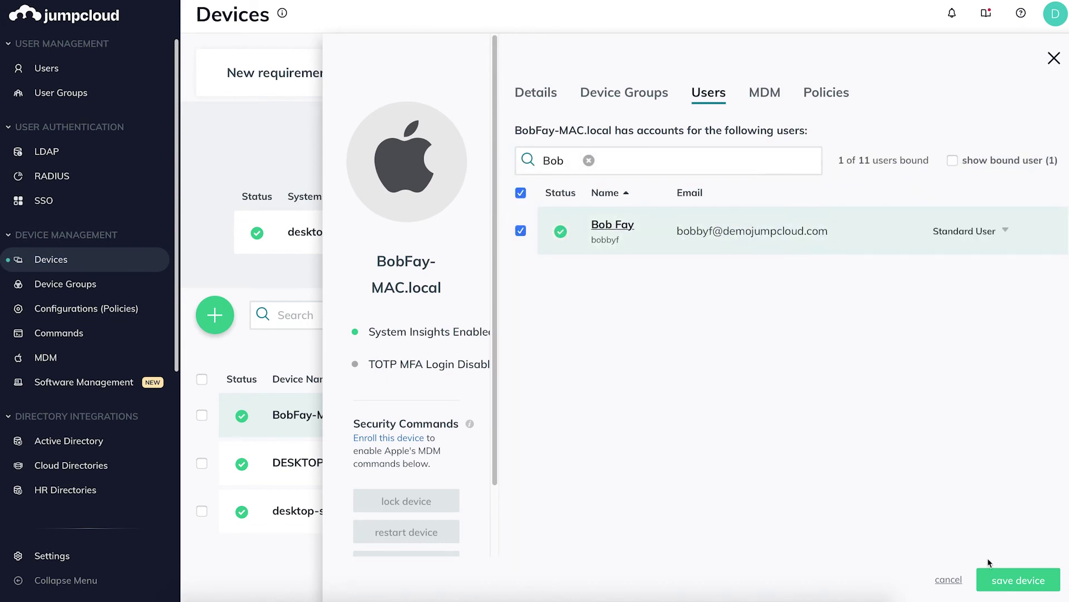
click(993, 580)
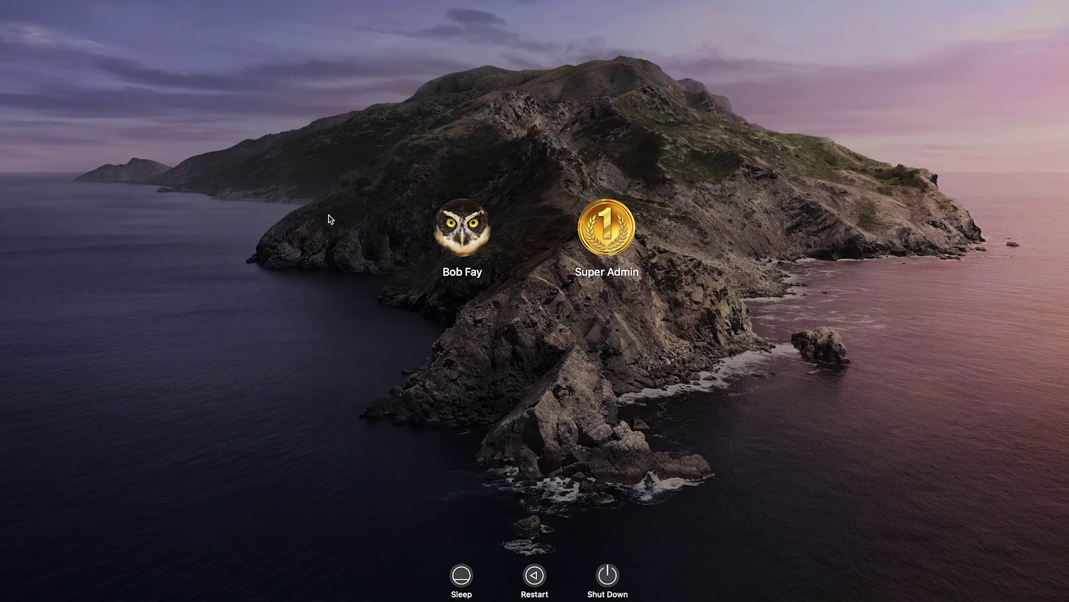
- Log in to the Mac as Bob Fay, replacing his previous password with the new one
key(Return)
text(•••••••)
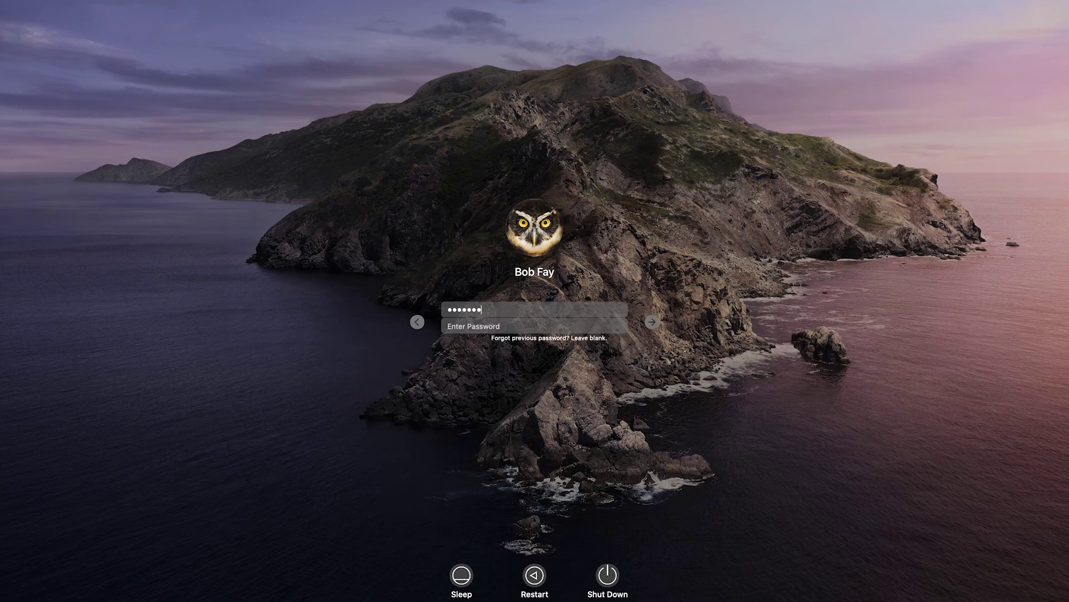
text(•••)
key(Tab)
text(•••••••••)
text(••••••)
key(Return)
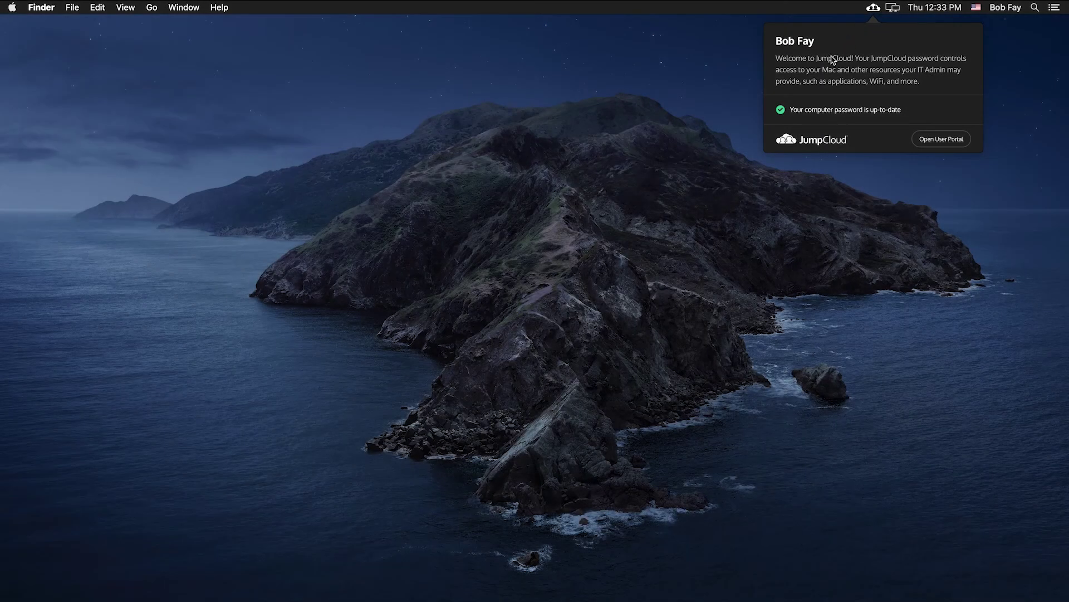
click(923, 143)
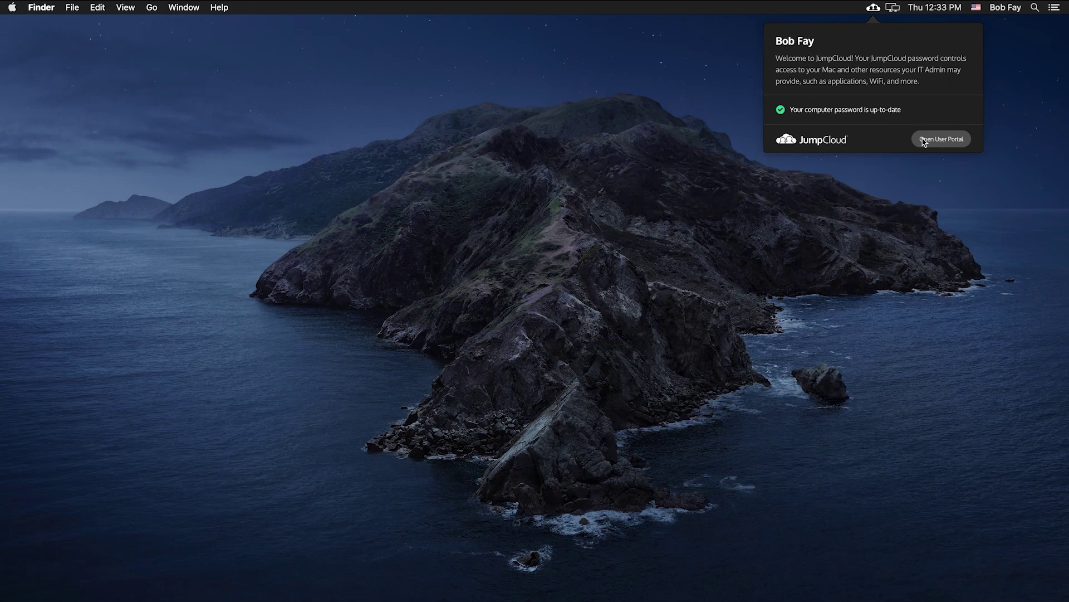
click(866, 204)
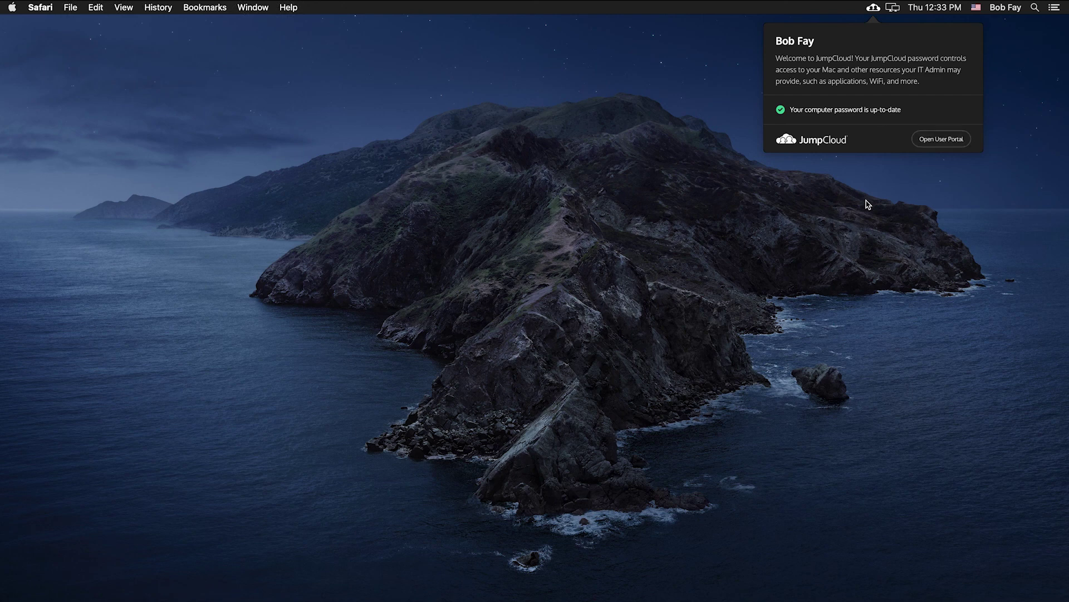
click(285, 133)
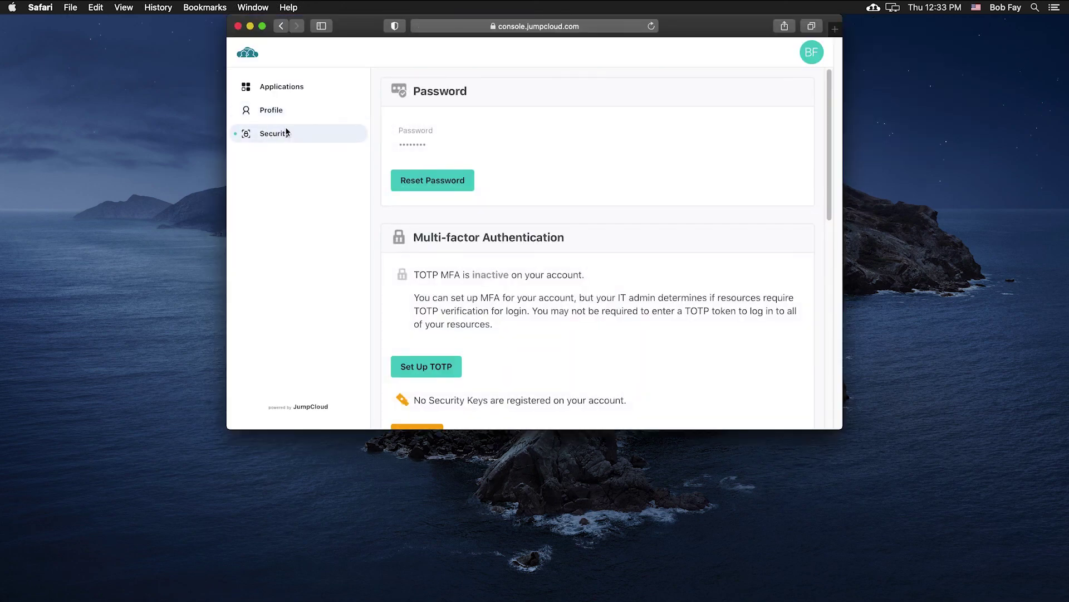